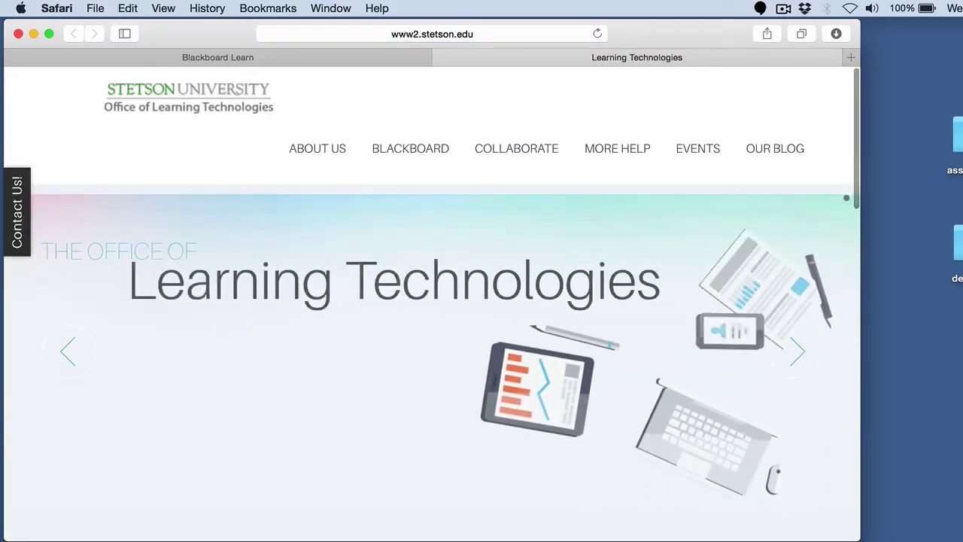
Step: Open the Learning Technologies site's Collaborate page and follow the first-time users link to the Blackboard Support Portal self-service article
mouse_move(537, 159)
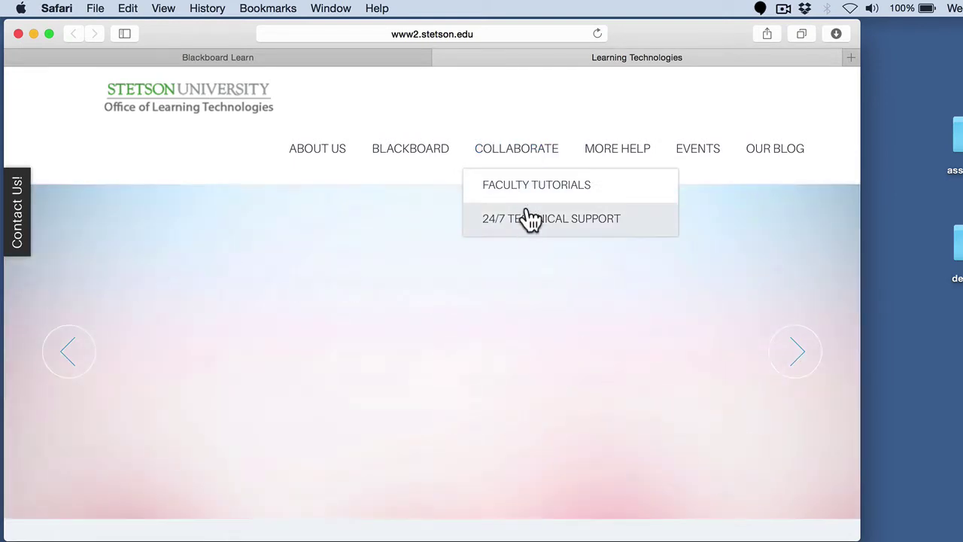
click(511, 149)
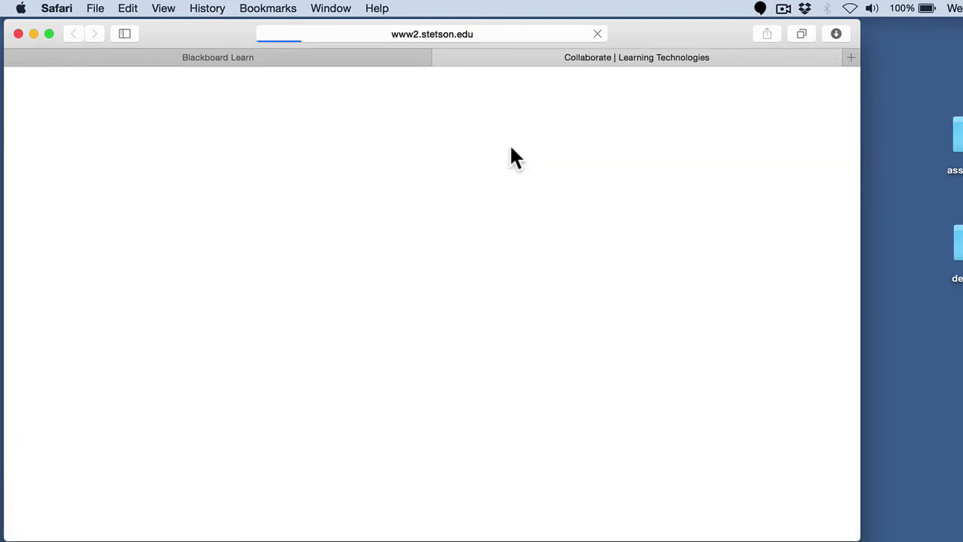
scroll(468, 444, down, 5)
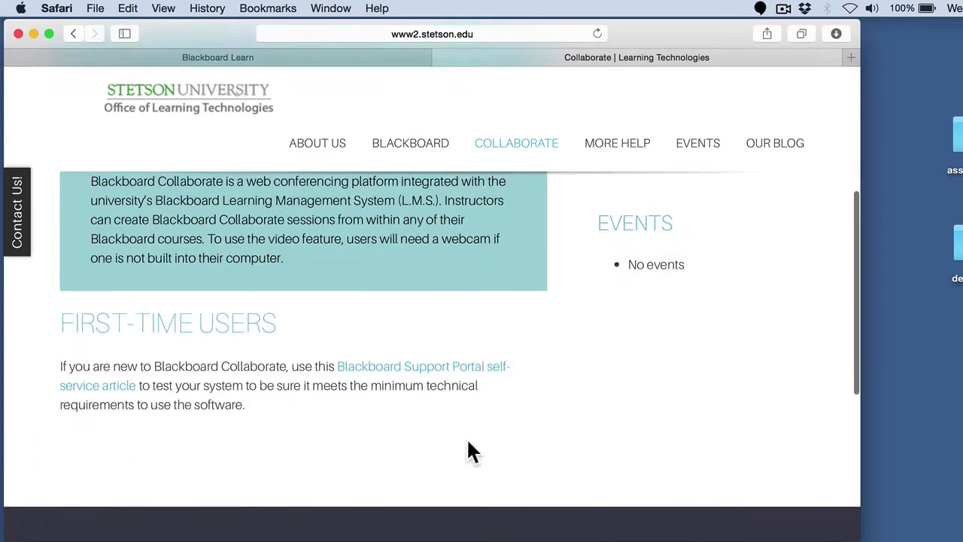
scroll(469, 444, down, 1)
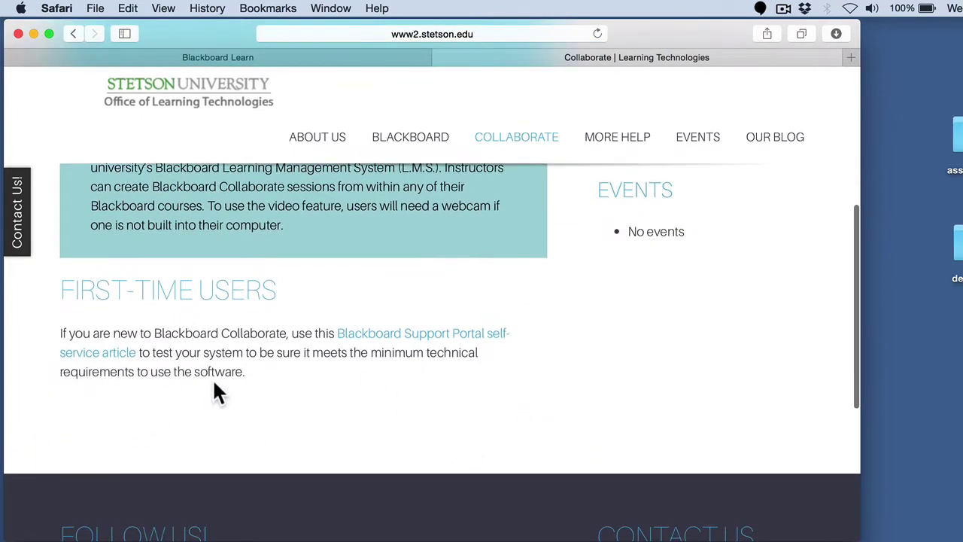
click(381, 333)
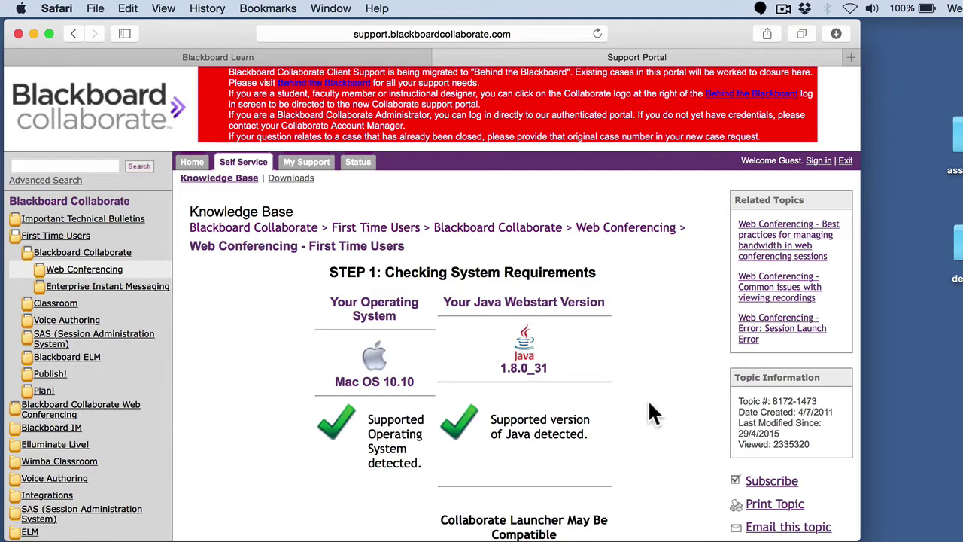
Step: Review the article's Step 1 system requirements check and look at Blackboard Collaborate Launcher.app in Finder's Applications folder
scroll(651, 408, down, 2)
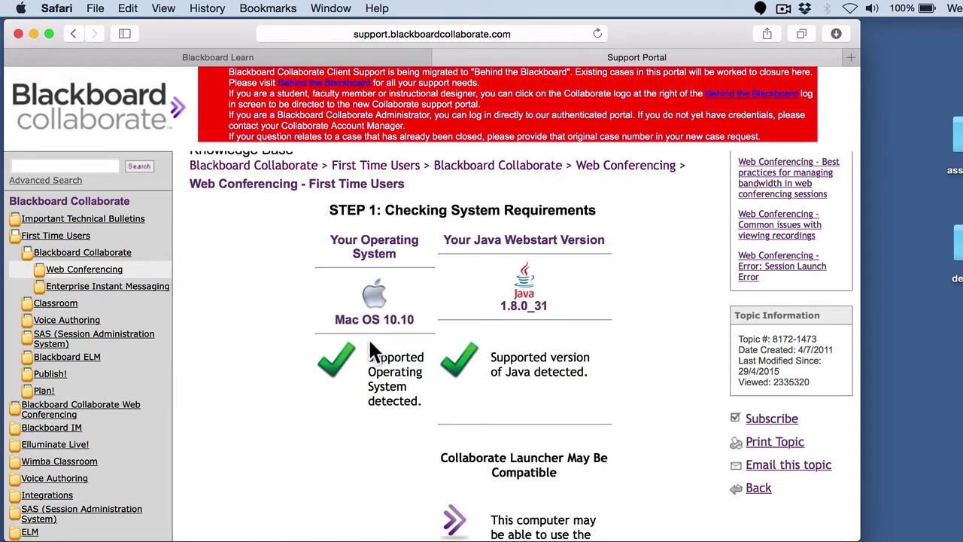
scroll(581, 373, down, 1)
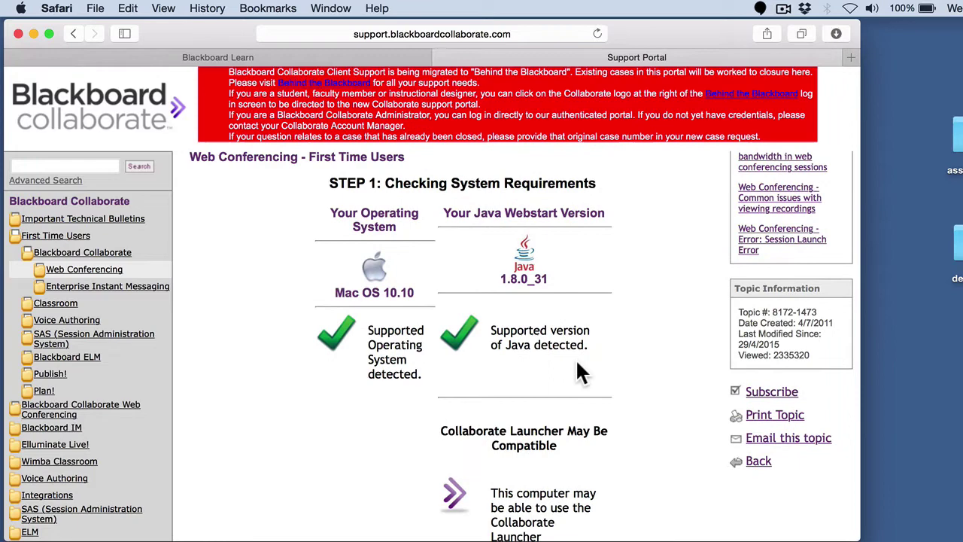
scroll(578, 362, down, 5)
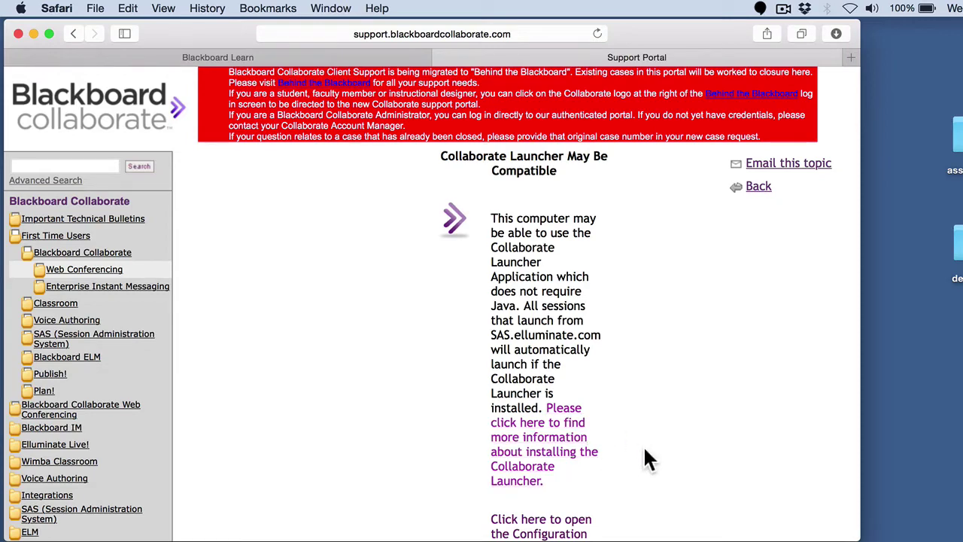
key(super+Tab)
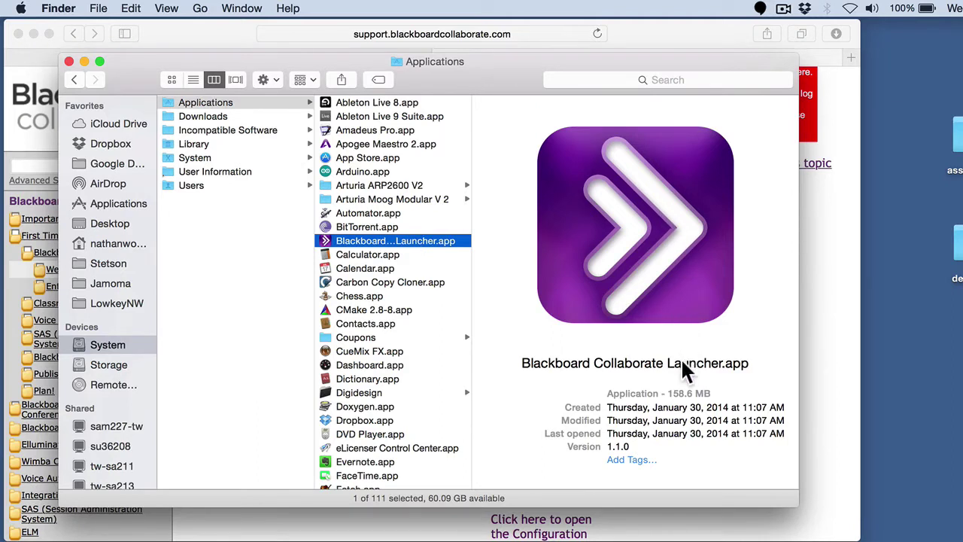
key(super+Tab)
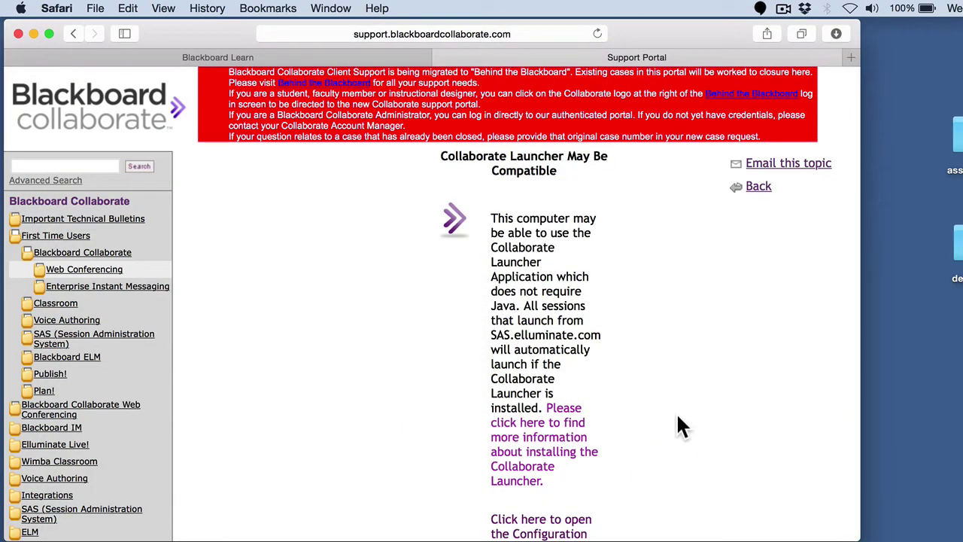
Step: Read the rest of the First Time Users article, including the configuration room links and the training resources
scroll(678, 417, down, 8)
scroll(677, 418, down, 12)
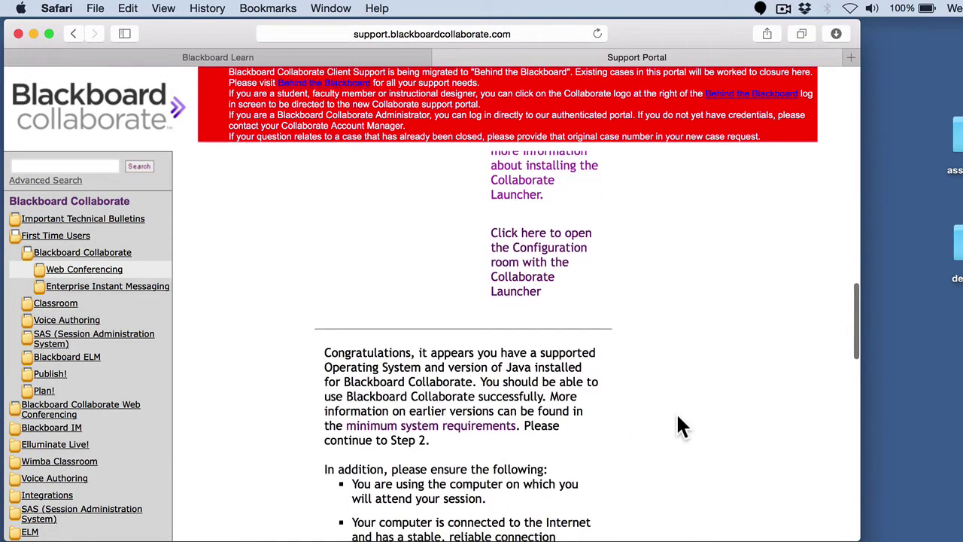
scroll(678, 417, down, 4)
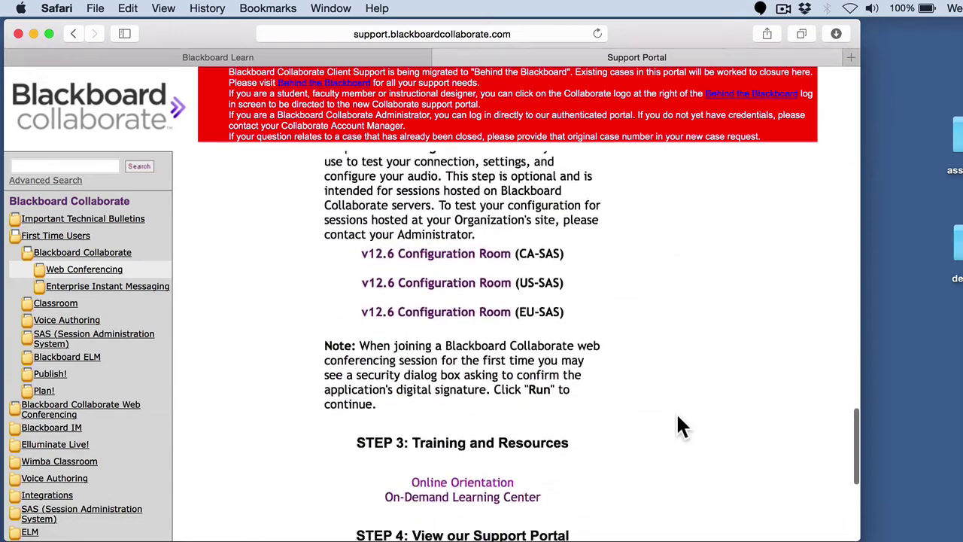
scroll(677, 418, up, 3)
scroll(678, 417, down, 8)
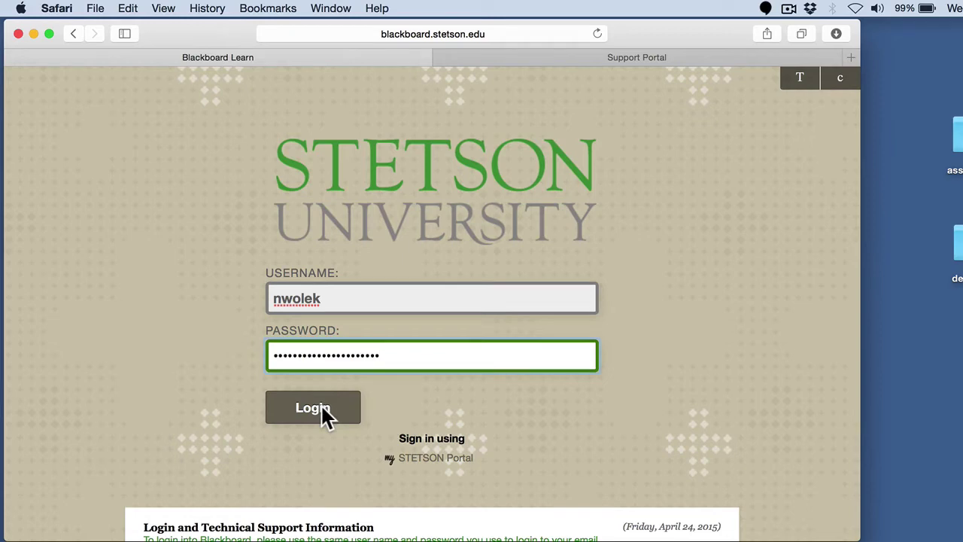
Step: Log in to Blackboard Learn with the filled-in credentials and load the Introduction to Computing course's Twitter Feed page
click(320, 411)
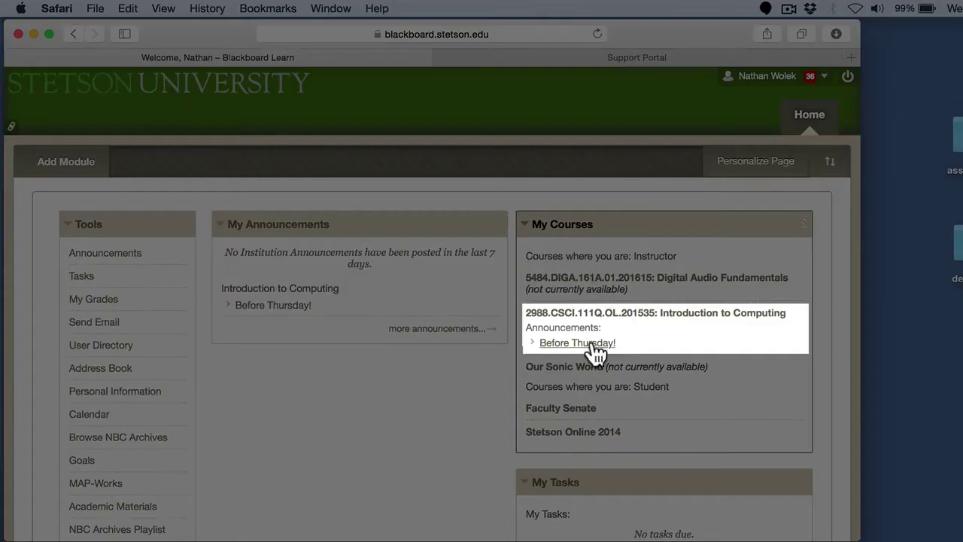
click(680, 315)
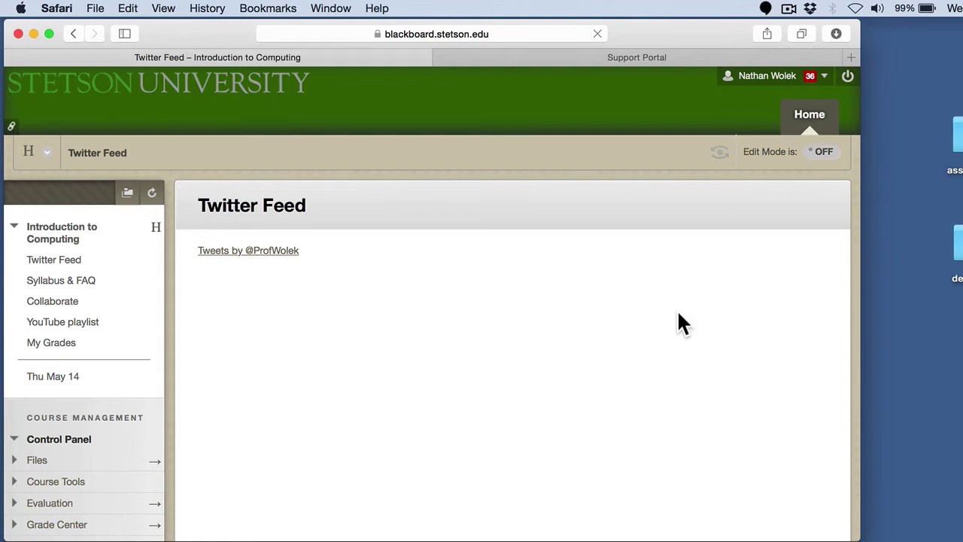
scroll(679, 314, up, 2)
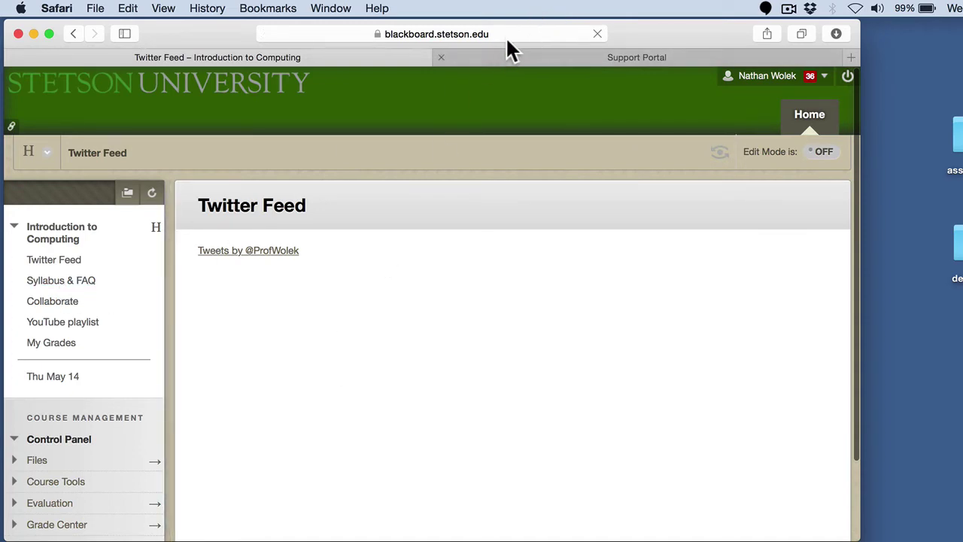
click(508, 31)
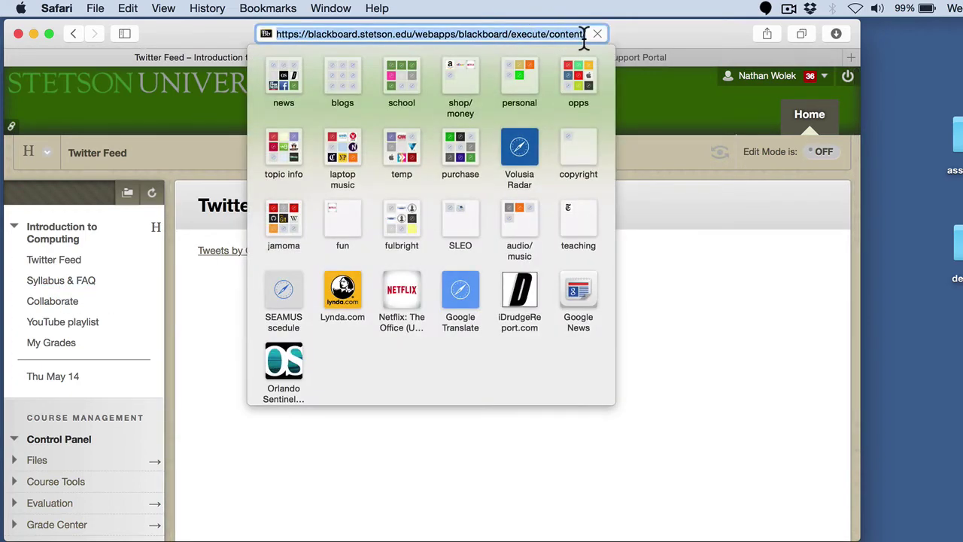
key(Return)
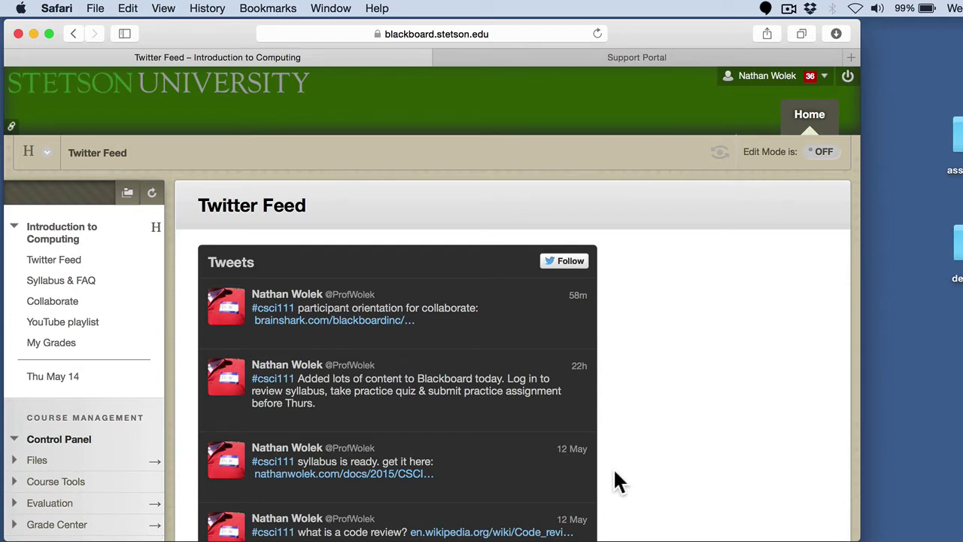
Step: Open the course's Syllabus & FAQ page and look through its entries on preparation, Collaborate, readings and resources
click(47, 281)
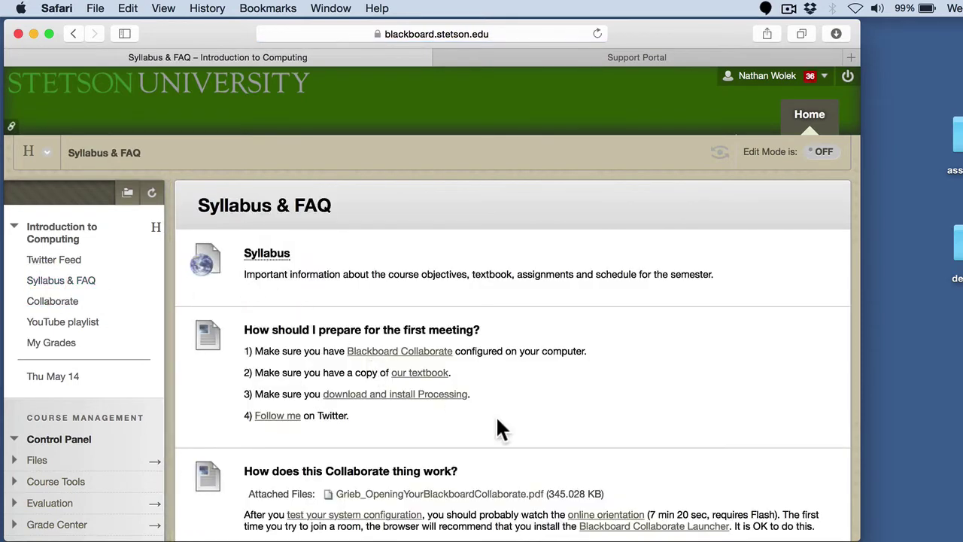
scroll(496, 416, down, 3)
scroll(498, 421, down, 1)
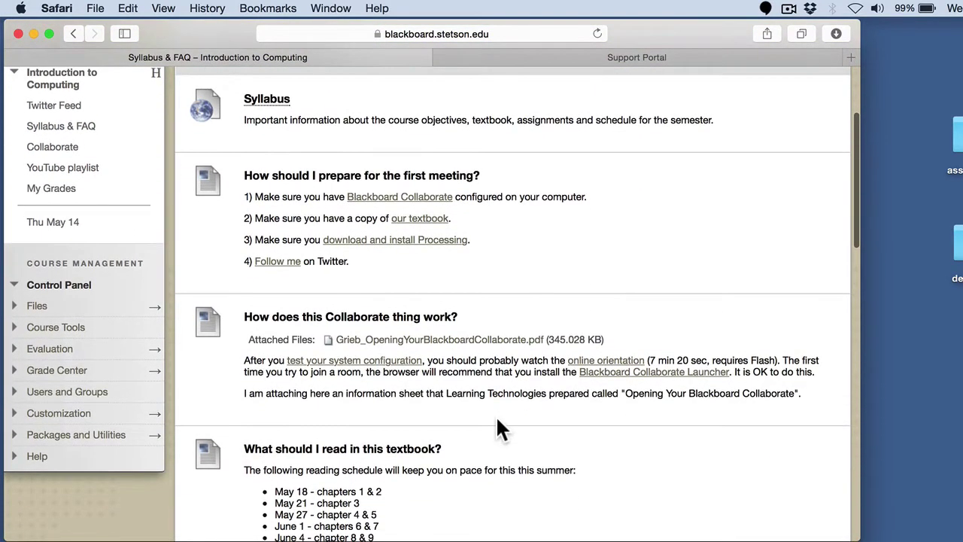
scroll(498, 420, down, 10)
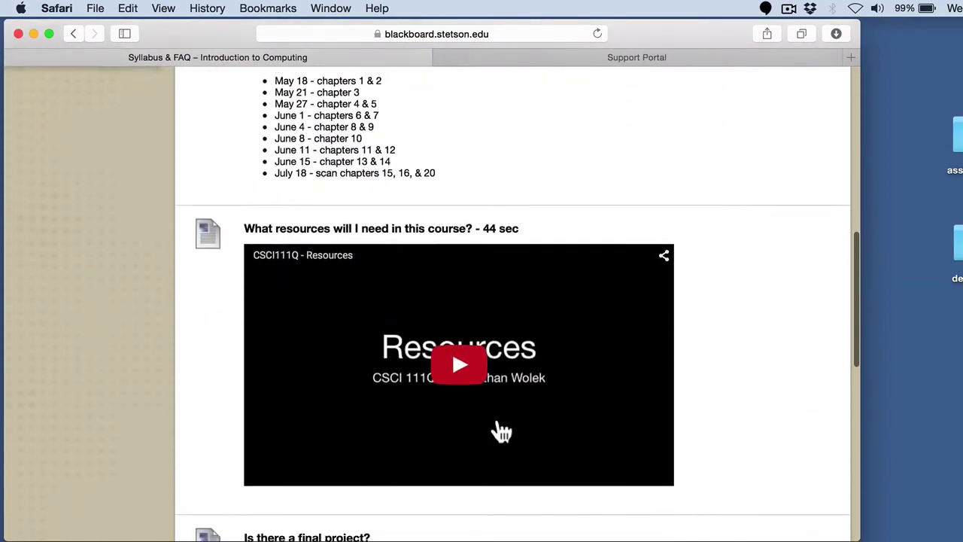
scroll(496, 416, down, 5)
scroll(496, 415, up, 20)
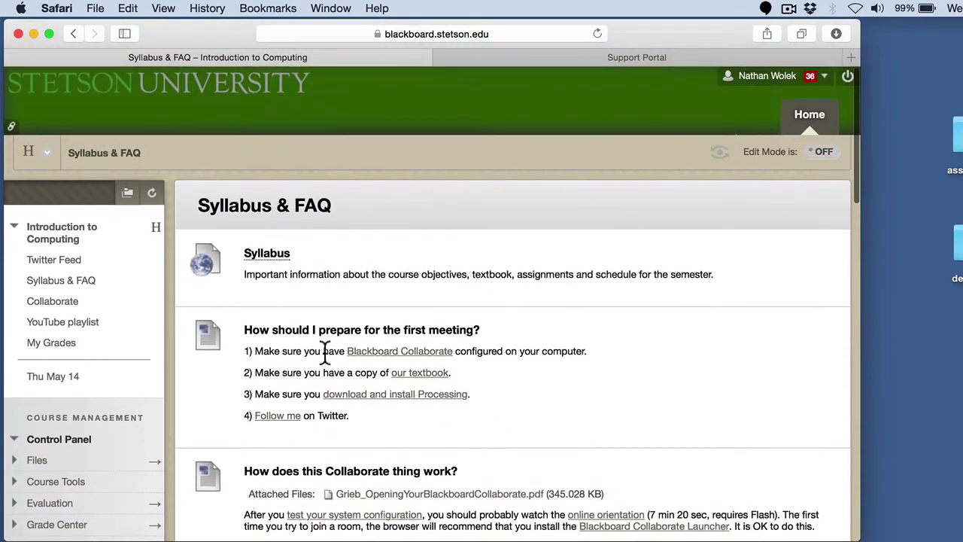
Step: Open the Thu May 14 page and review its syllabus, quiz, 50 word bio assignment and introduction video
click(55, 377)
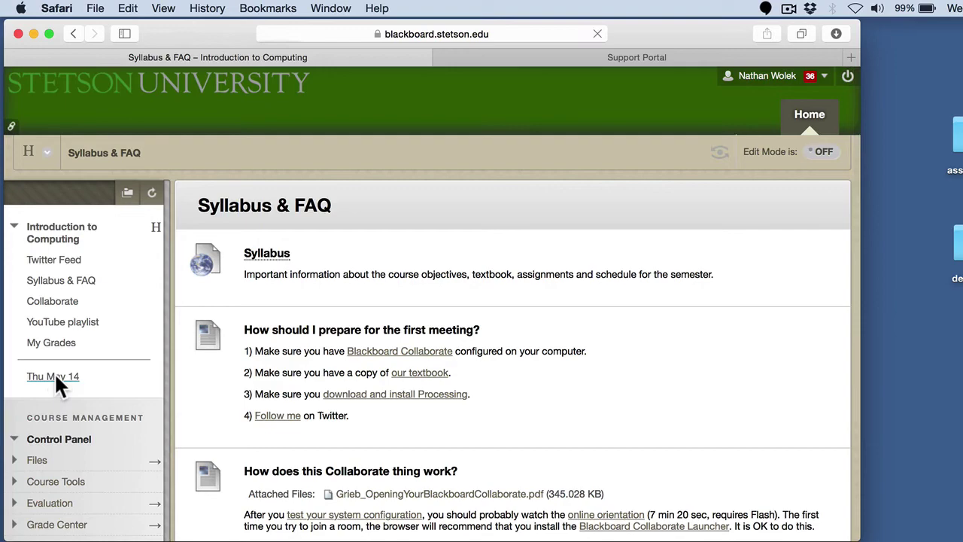
scroll(639, 368, down, 3)
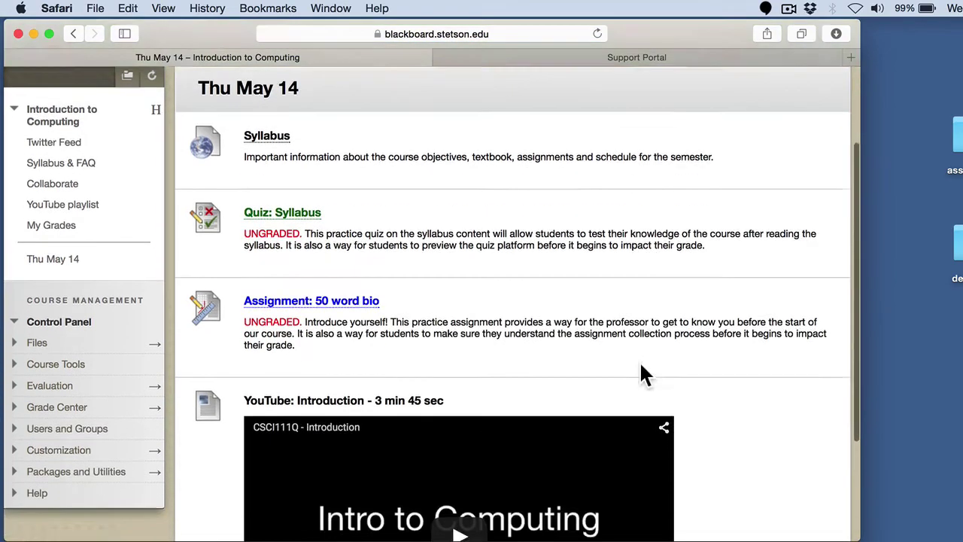
scroll(641, 369, up, 4)
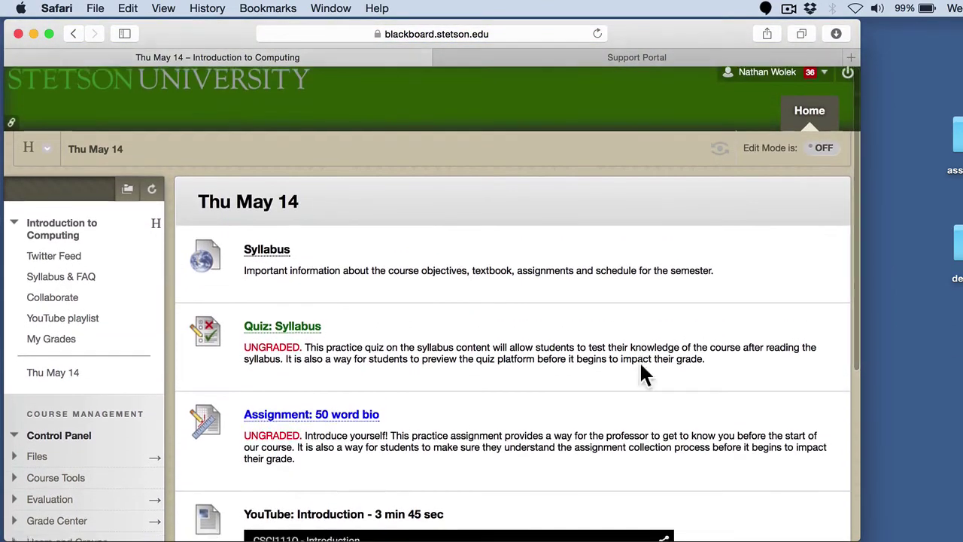
scroll(641, 369, down, 2)
scroll(641, 369, down, 3)
scroll(641, 369, up, 4)
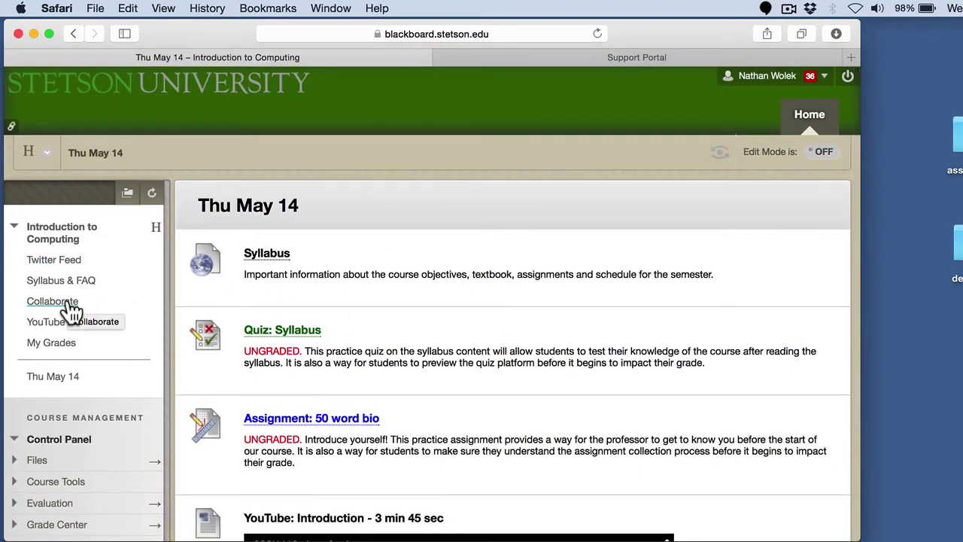
Step: Open the Introduction to Computing session from the course's Collaborate scheduled sessions and join its room
click(67, 301)
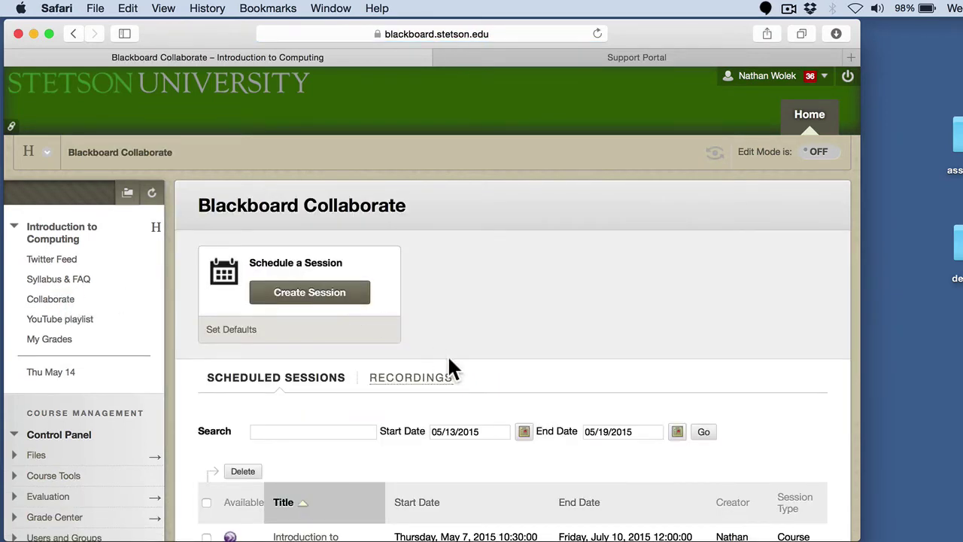
scroll(447, 358, down, 3)
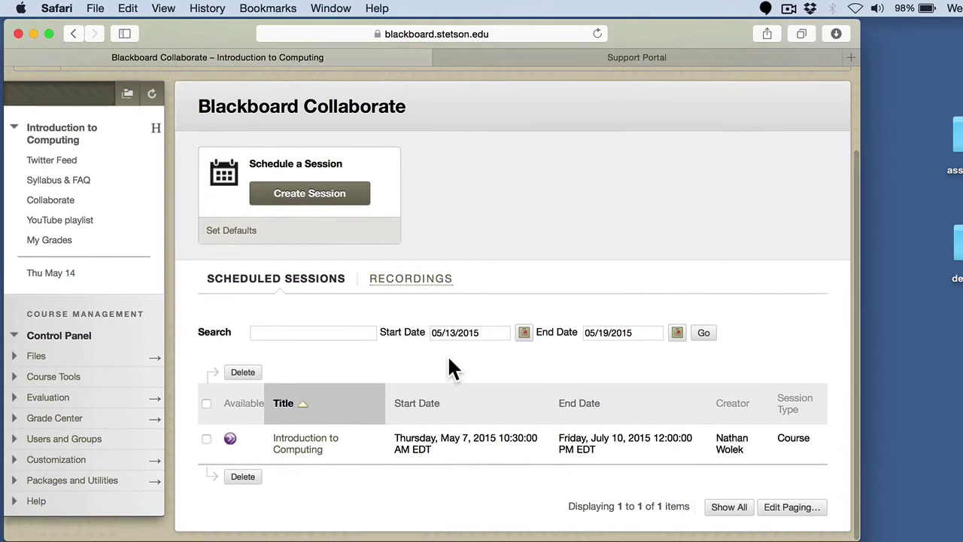
mouse_move(298, 449)
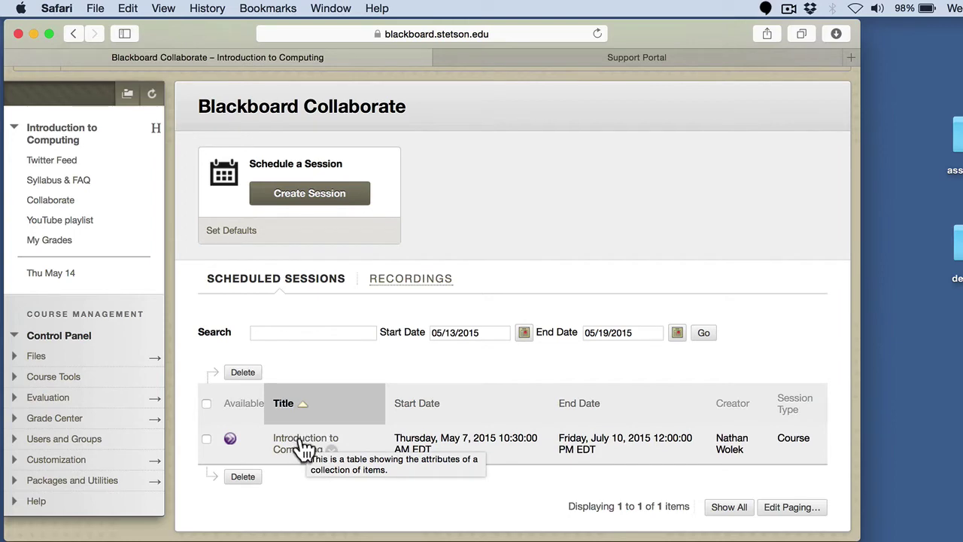
click(303, 442)
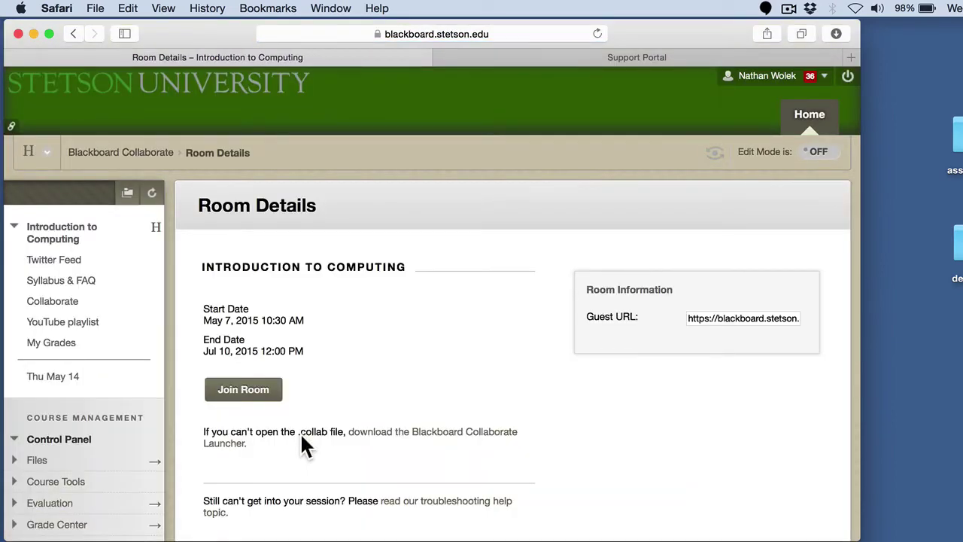
scroll(403, 398, down, 3)
scroll(404, 390, down, 1)
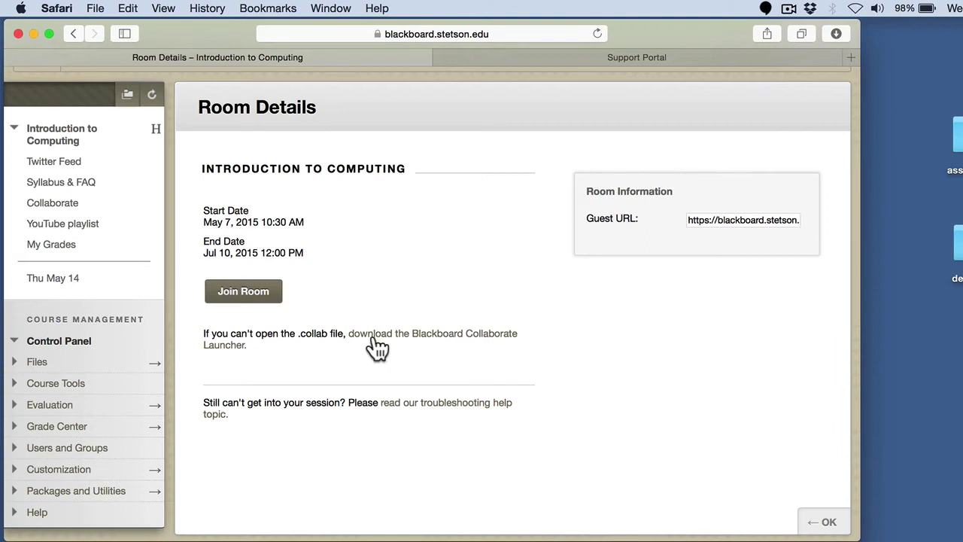
click(249, 287)
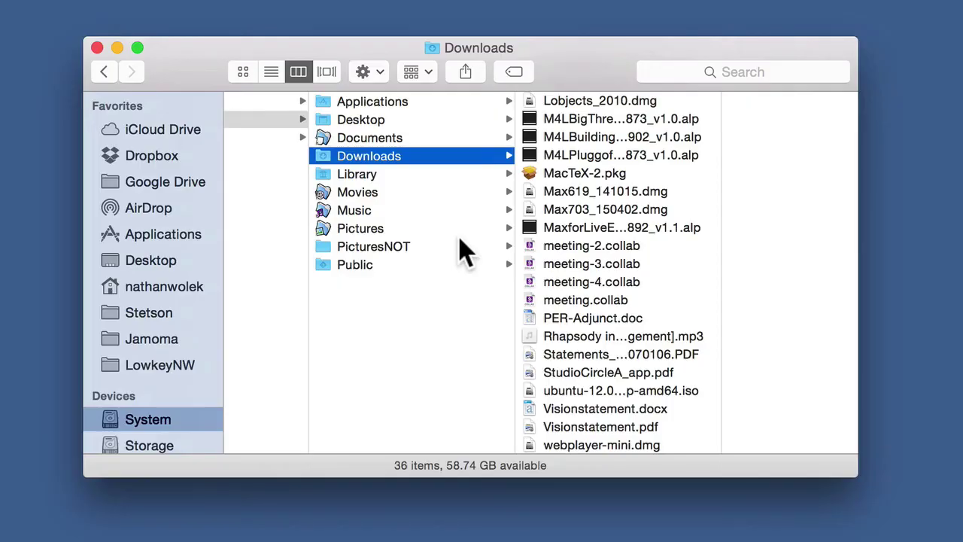
Step: Switch to Finder and launch the session by opening meeting-4.collab from the Downloads folder
click(379, 154)
click(631, 282)
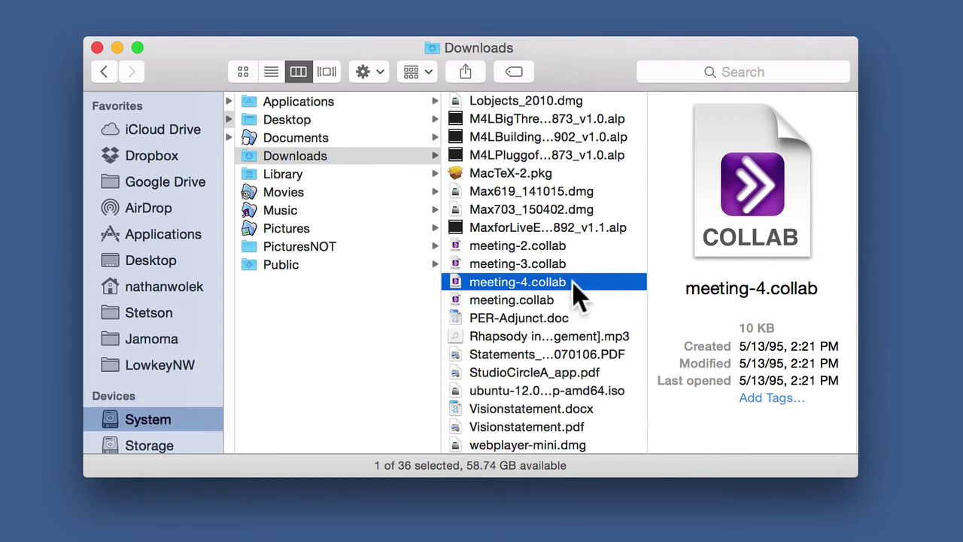
click(543, 300)
key(Up)
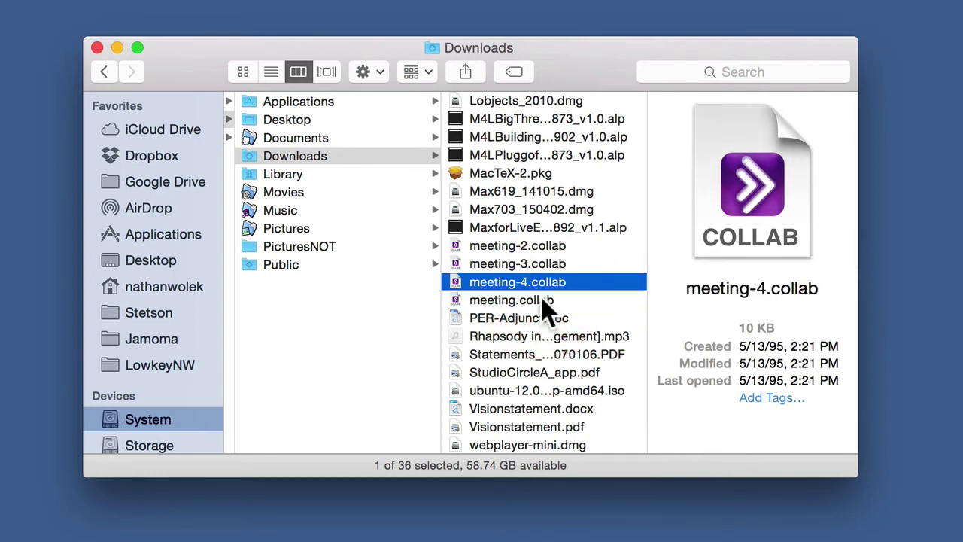
key(Up)
key(Up)
key(Down)
key(Down)
double_click(547, 284)
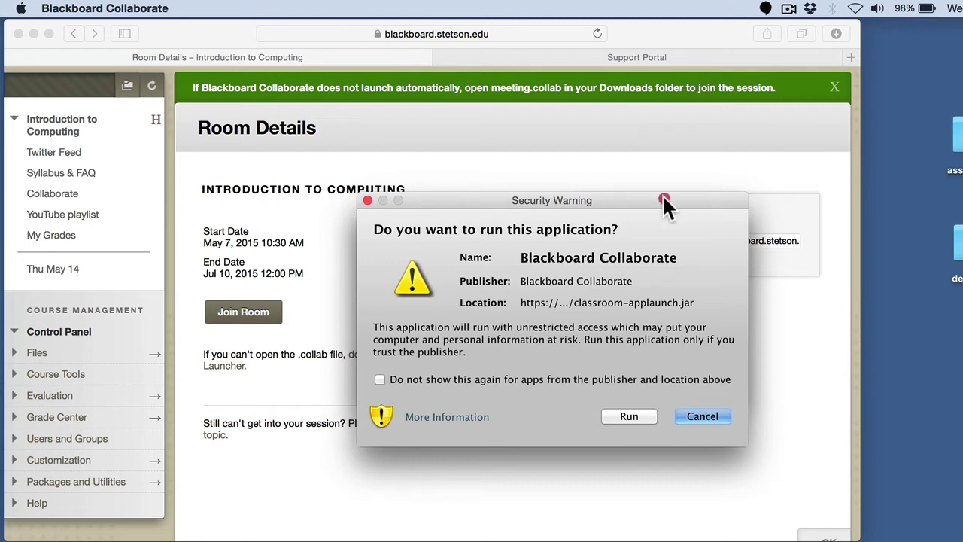
Step: Run the Blackboard Collaborate application with its security warning suppressed for this publisher and location, and skip the Java 8 Update 45 offer
drag(662, 194, 648, 179)
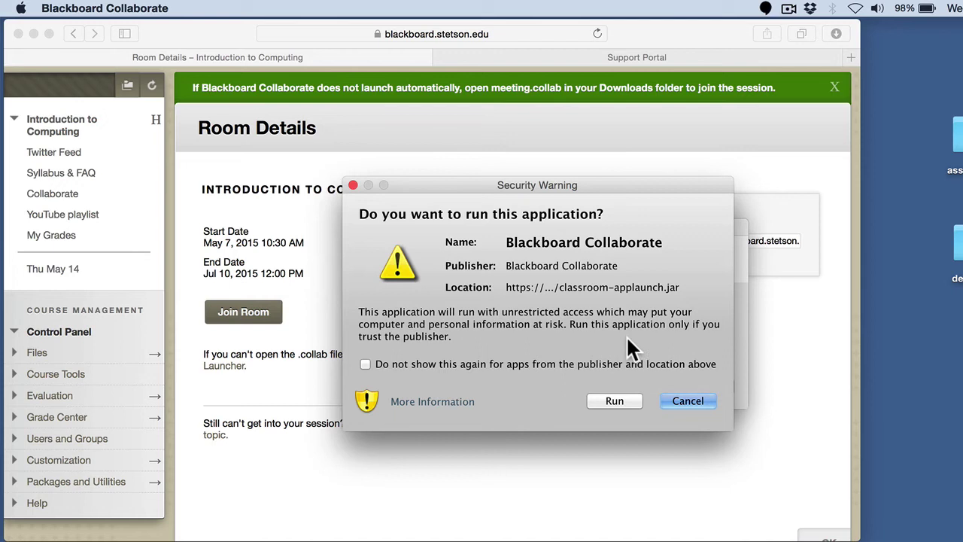
click(364, 363)
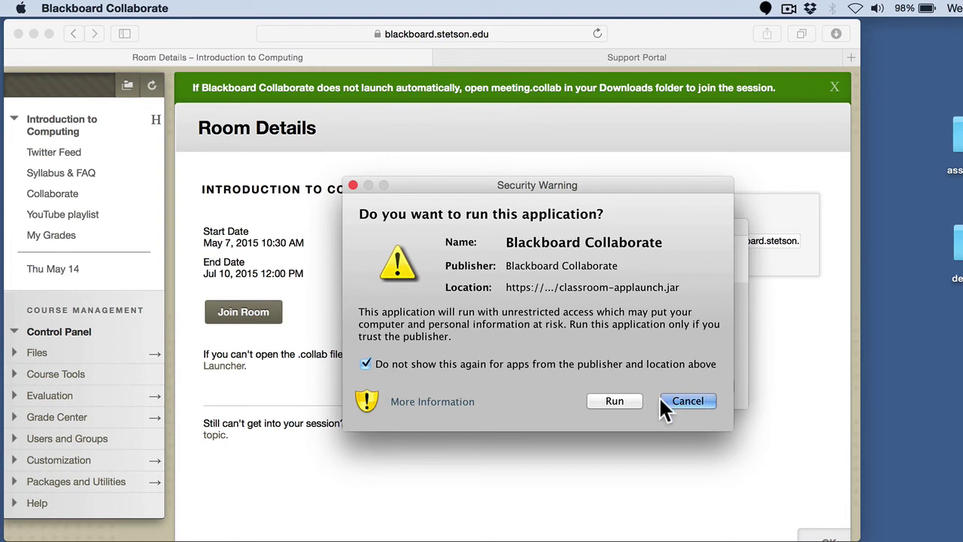
click(610, 397)
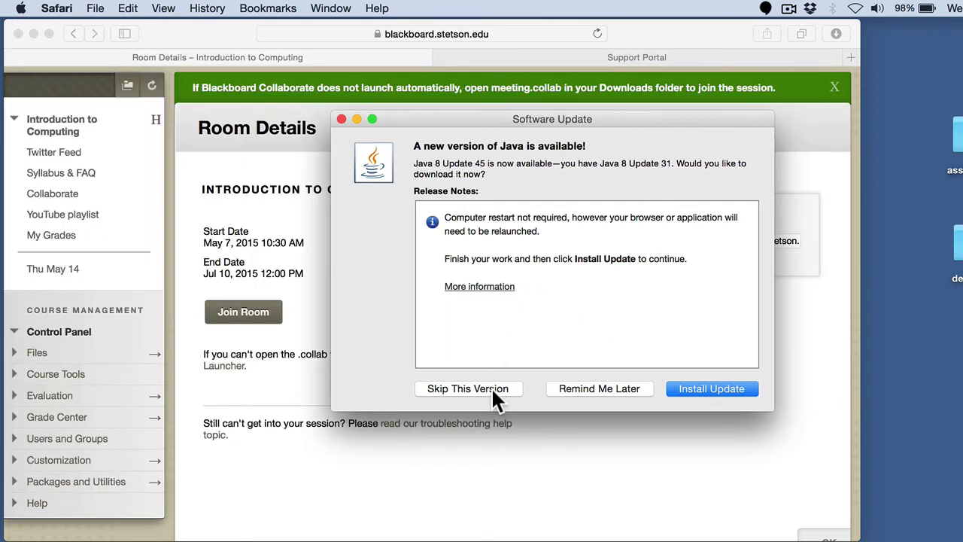
click(493, 389)
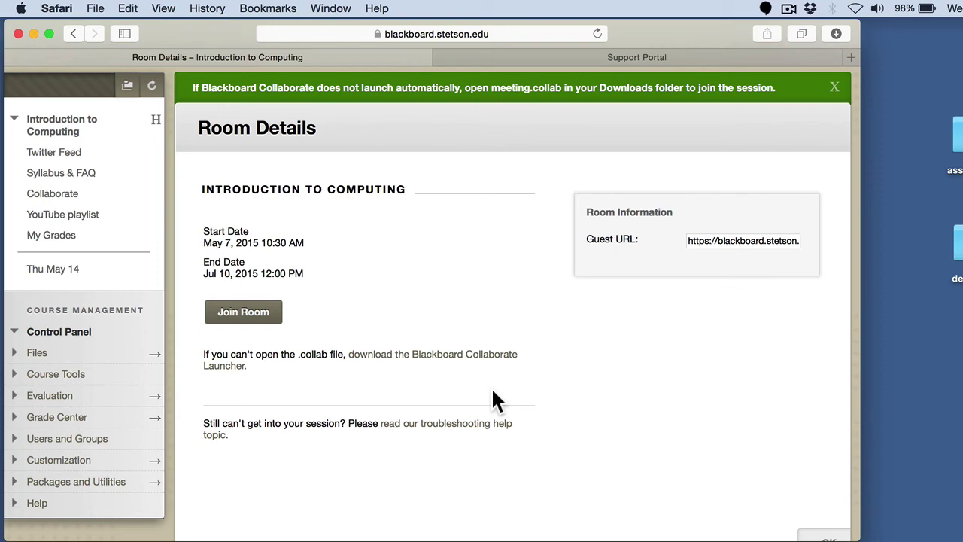
Step: Switch to the Blackboard Collaborate session, dismiss the recording reminder without starting a recording, and move the session window slightly
key(super+Tab)
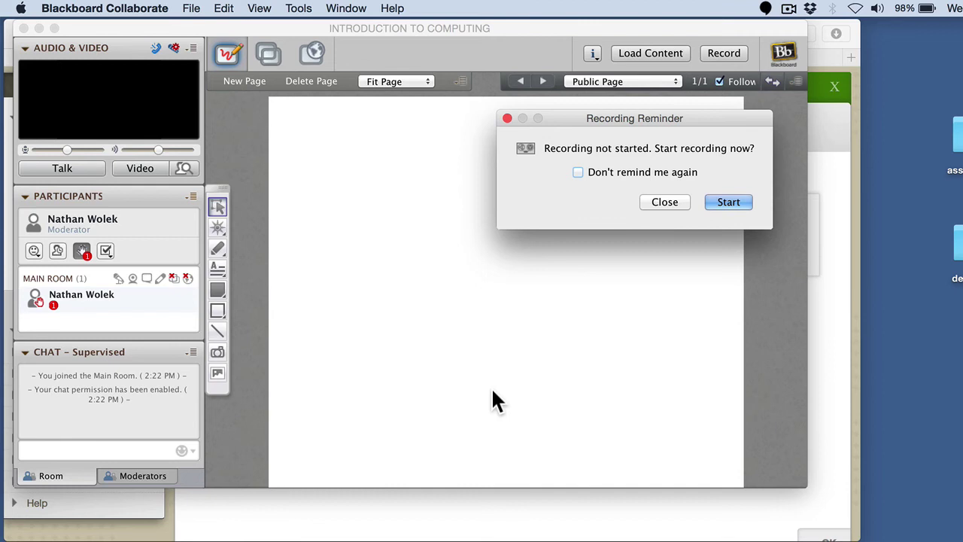
click(664, 202)
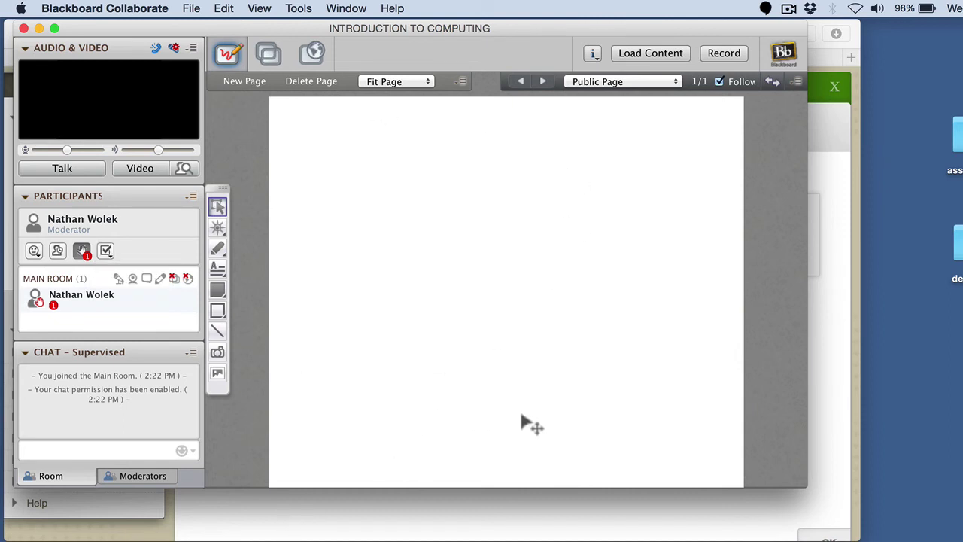
mouse_move(527, 28)
mouse_down()
mouse_move(540, 53)
mouse_move(532, 37)
mouse_up()
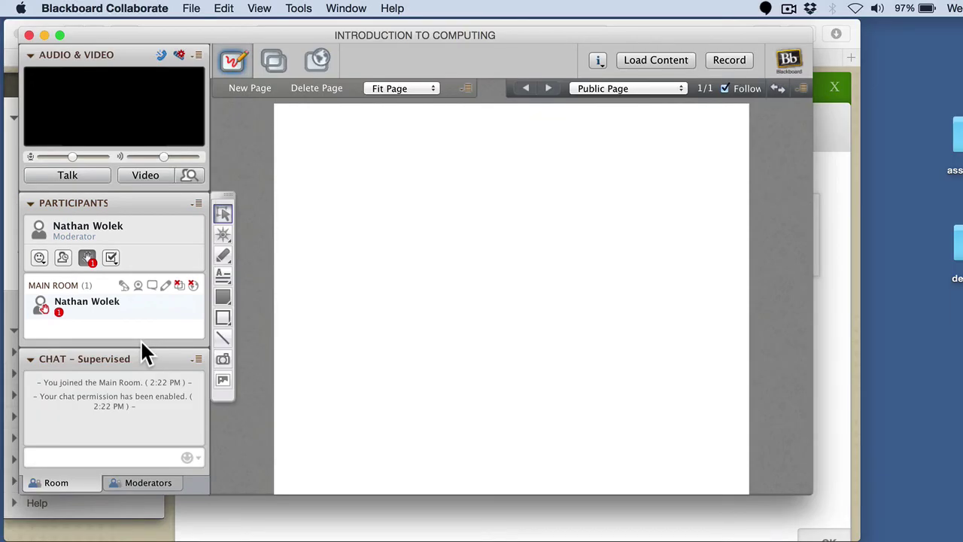
mouse_move(136, 314)
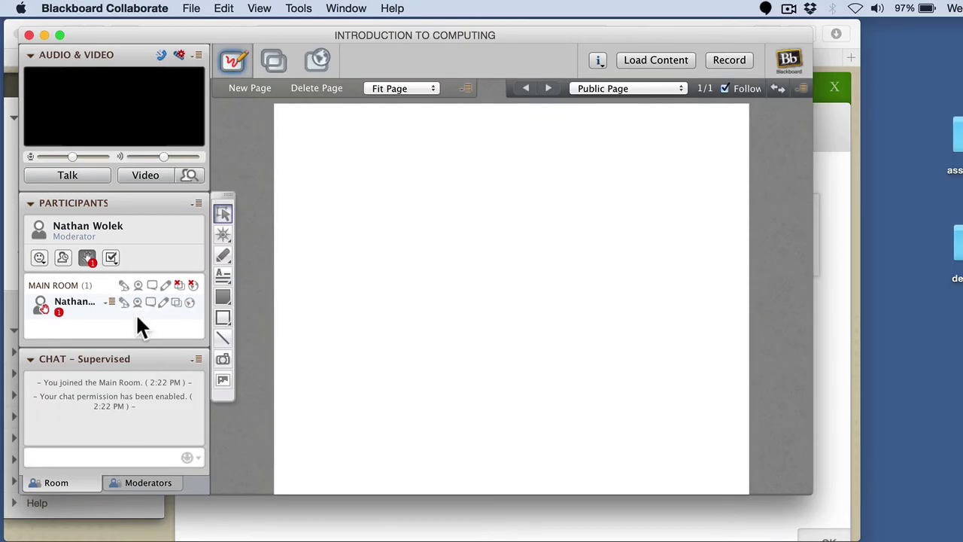